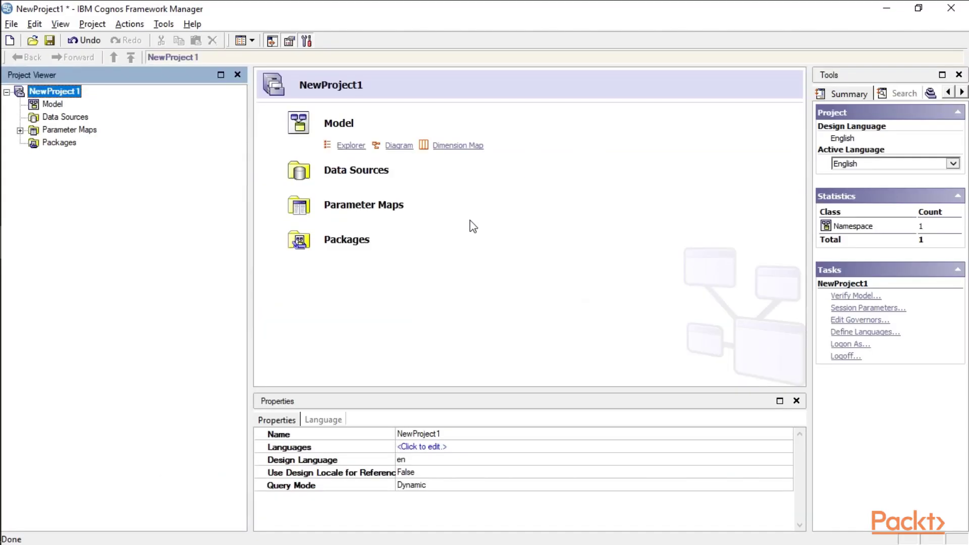
# - Close NewProject1 without saving, then open and cancel the New Project dialog
pyautogui.click(11, 23)
pyautogui.click(26, 65)
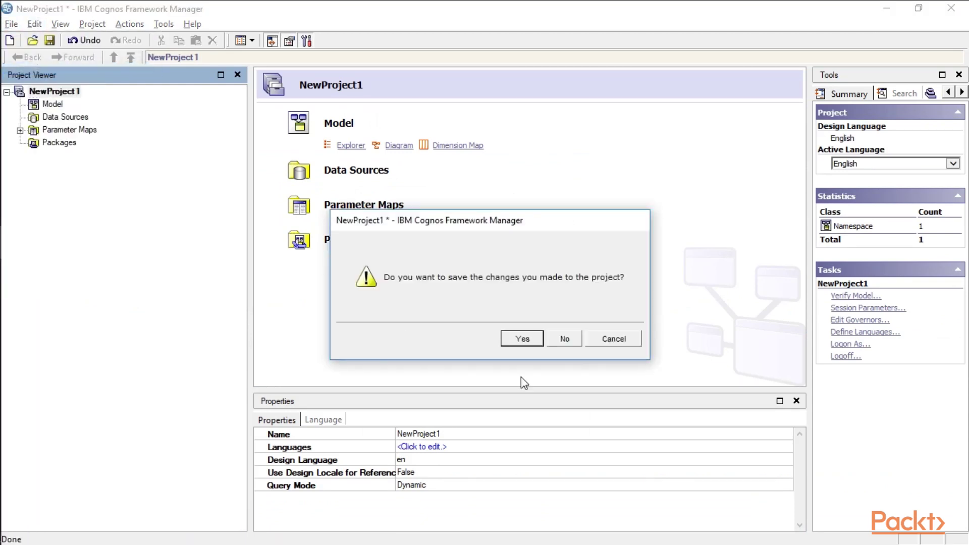
pyautogui.click(559, 341)
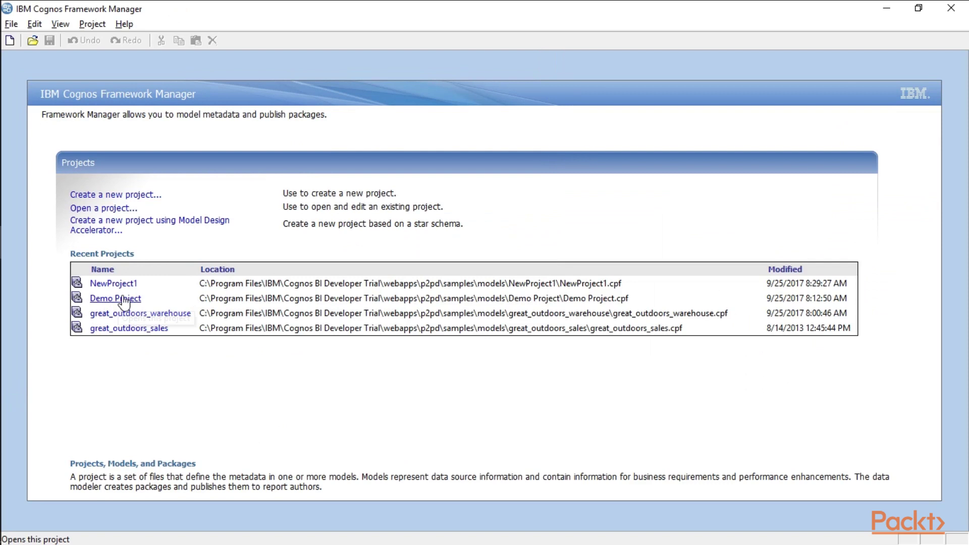
pyautogui.click(127, 197)
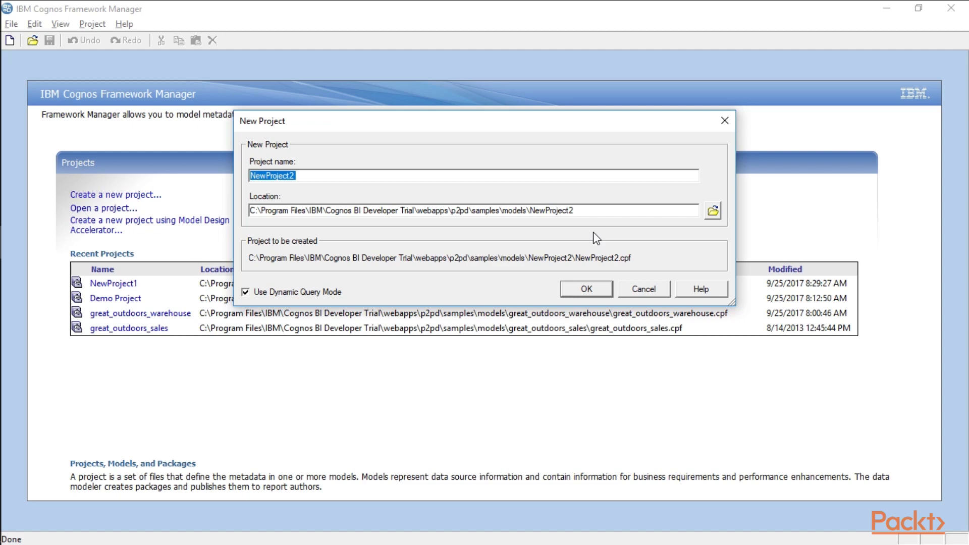
pyautogui.click(655, 293)
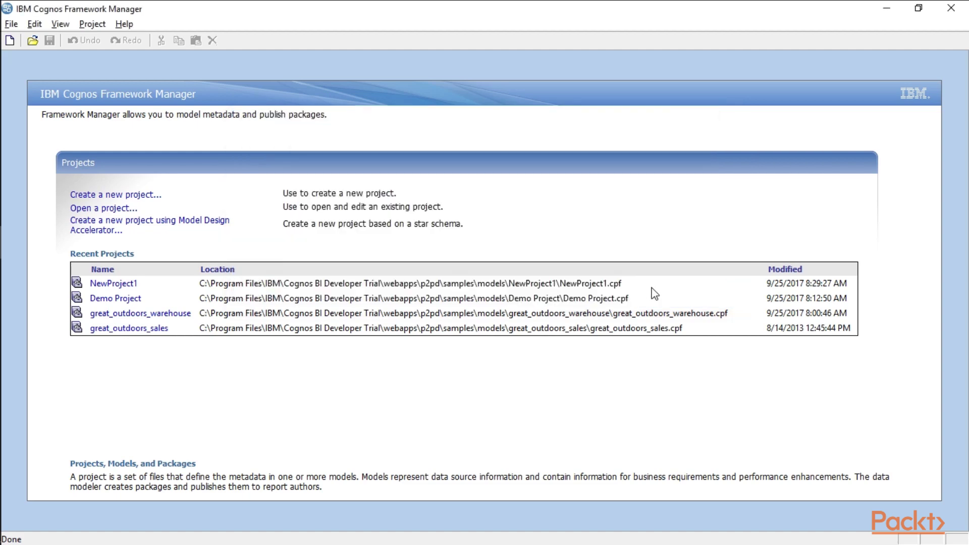
# - Open Demo Project and add a new data source named go_data_warehouse
pyautogui.click(123, 299)
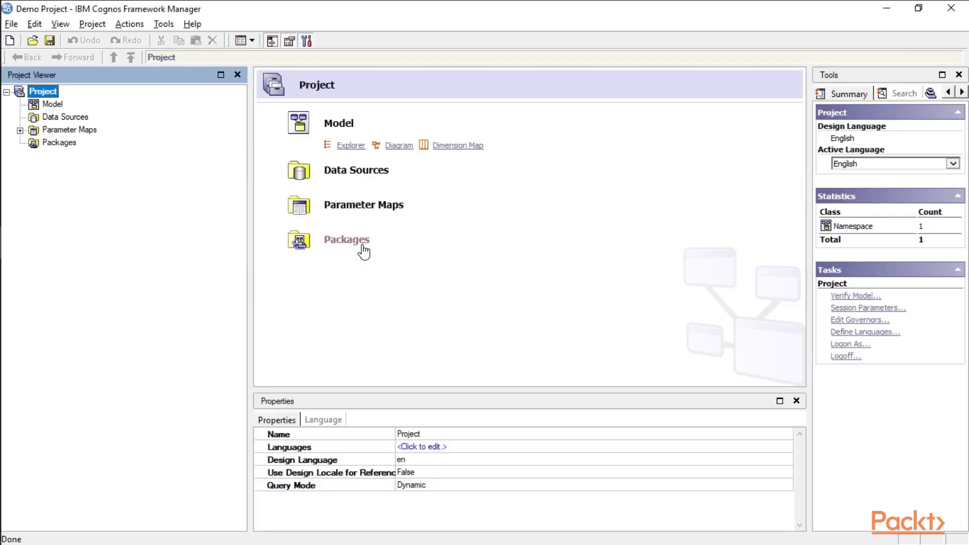
pyautogui.click(68, 118)
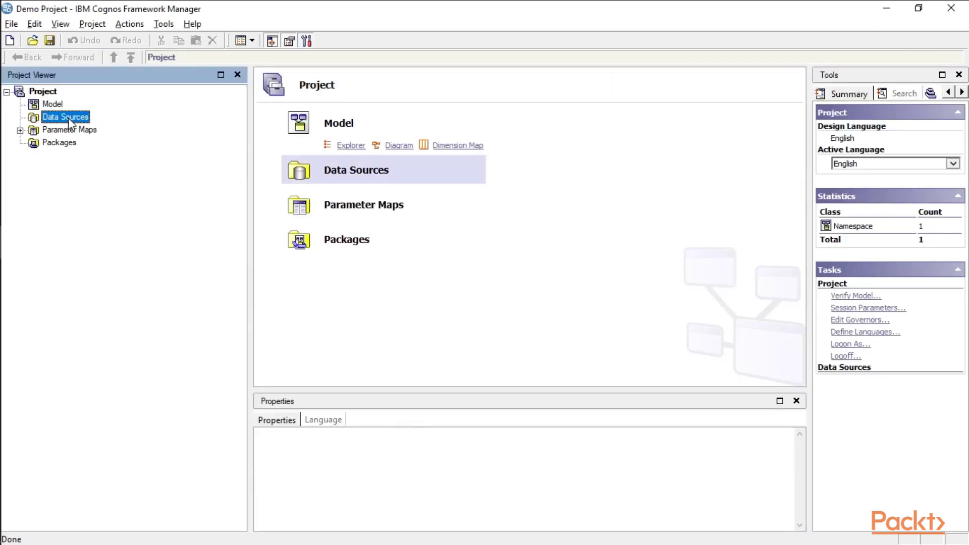
pyautogui.rightClick(68, 117)
pyautogui.moveTo(116, 126)
pyautogui.click(250, 126)
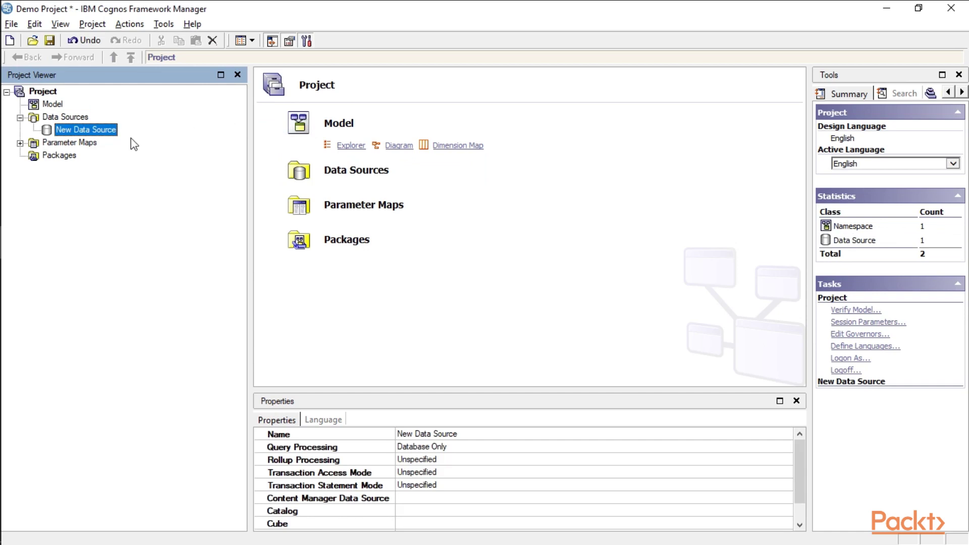
pyautogui.rightClick(107, 129)
pyautogui.click(174, 216)
pyautogui.write('go_data')
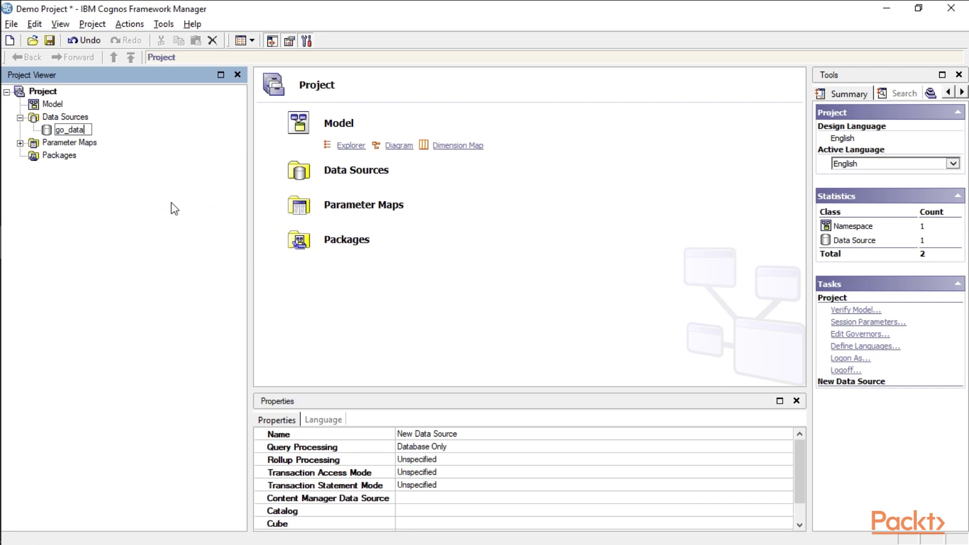
pyautogui.write('_warehouse')
pyautogui.press('Return')
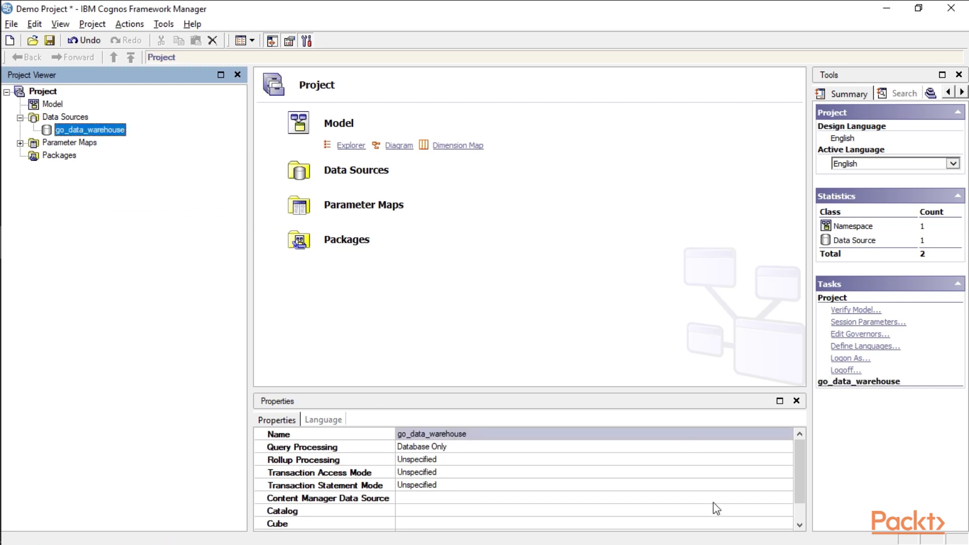
# - Set its Content Manager Data Source to great_outdoors_warehouse and Schema to gosalesdw
pyautogui.click(746, 500)
pyautogui.click(786, 498)
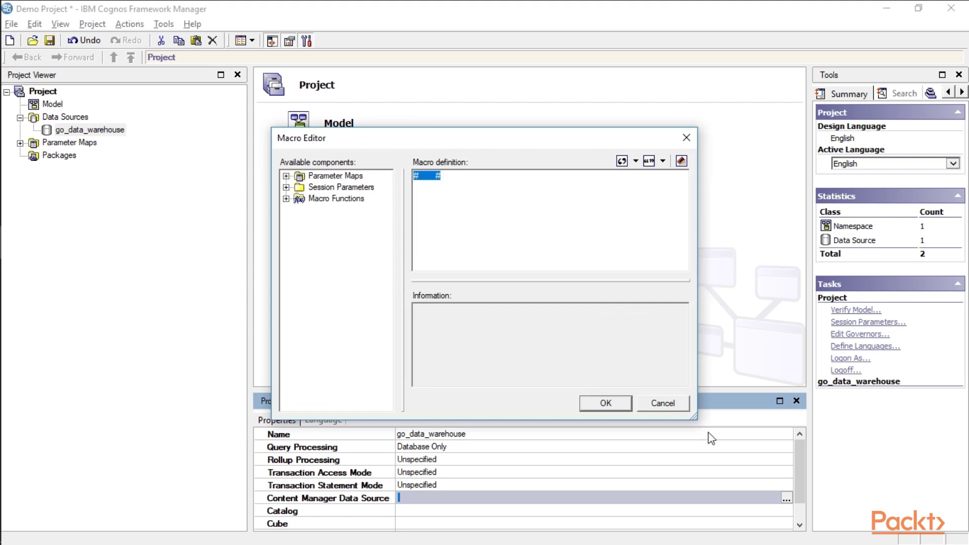
pyautogui.click(649, 406)
pyautogui.write('great_outdoors_warehouse')
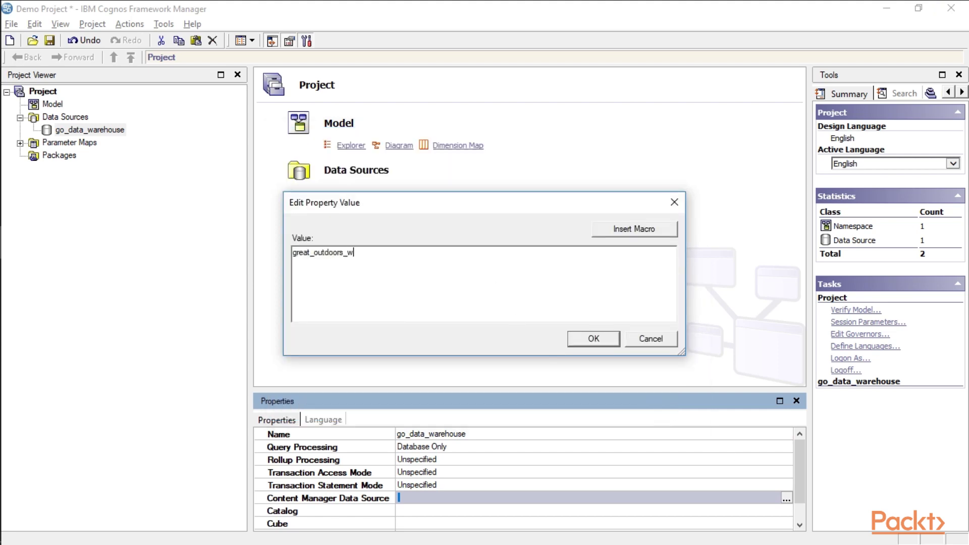
pyautogui.click(586, 342)
pyautogui.scroll(-1, 798, 513)
pyautogui.click(595, 511)
pyautogui.click(786, 511)
pyautogui.write('gosalesdw')
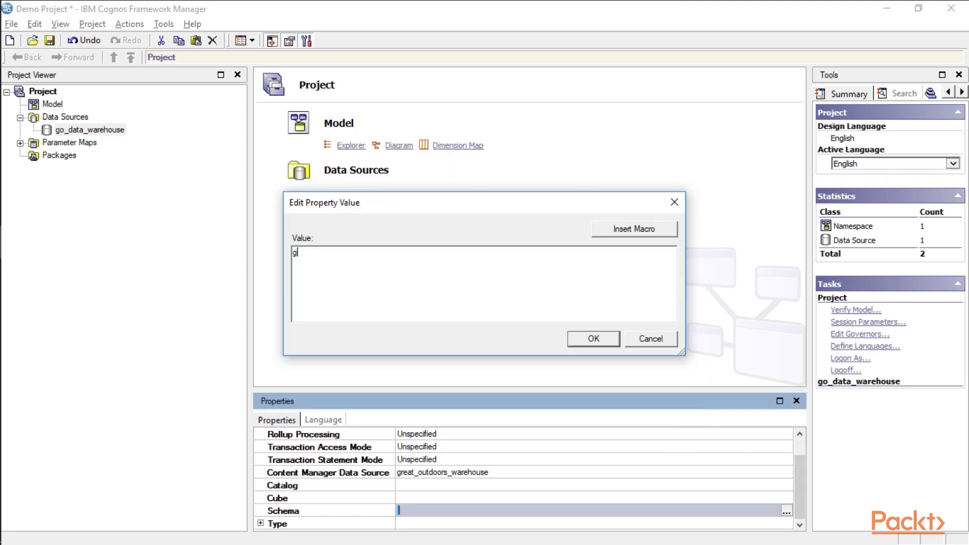
pyautogui.click(588, 339)
# - Test the go_data_warehouse connection and acknowledge the success message
pyautogui.rightClick(99, 130)
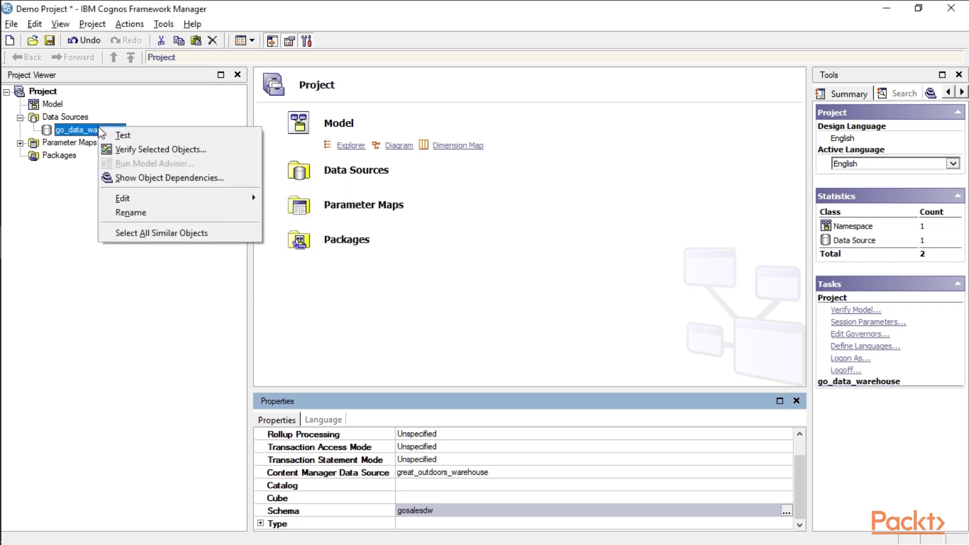
pyautogui.click(124, 132)
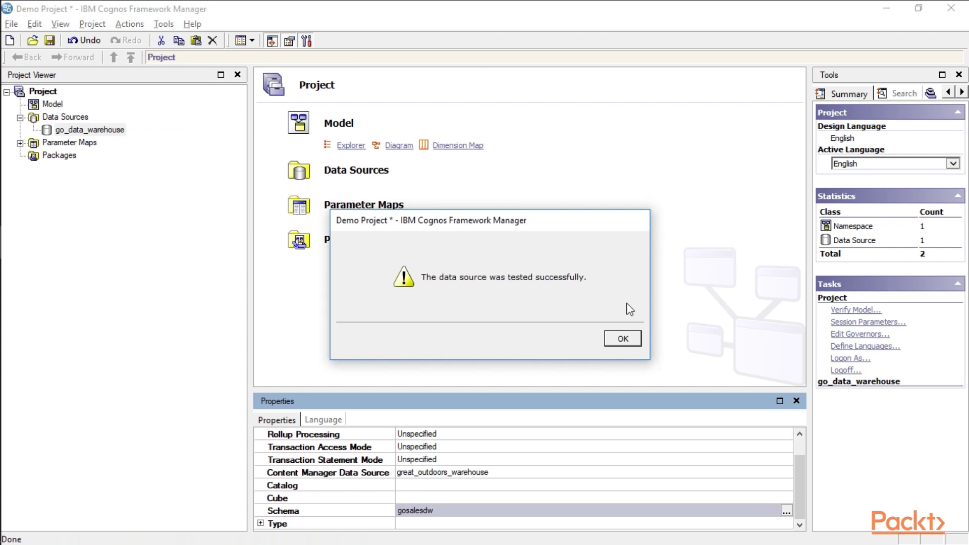
pyautogui.click(622, 339)
pyautogui.click(48, 105)
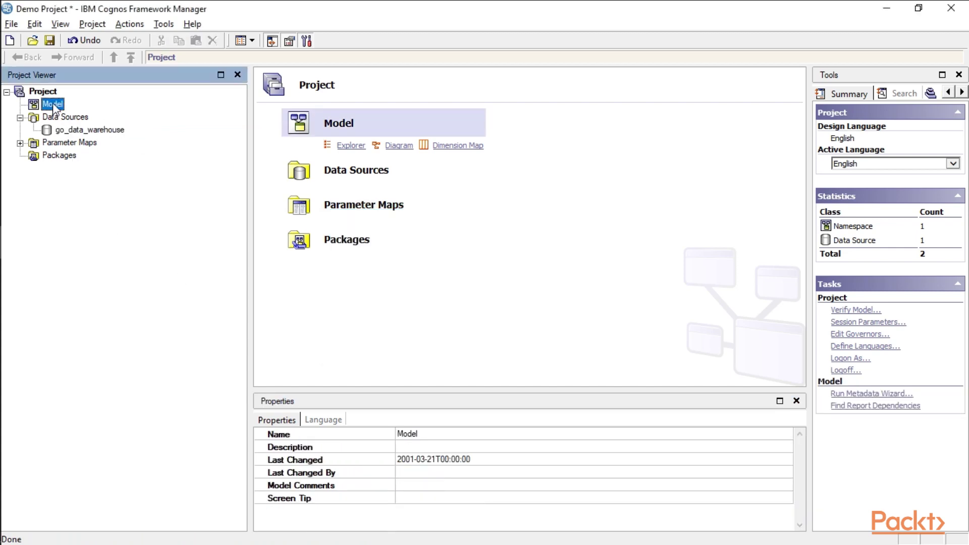
# - Rename the Model namespace to 'Demo Project' and collapse Data Sources
pyautogui.click(55, 105)
pyautogui.write('Demo Project')
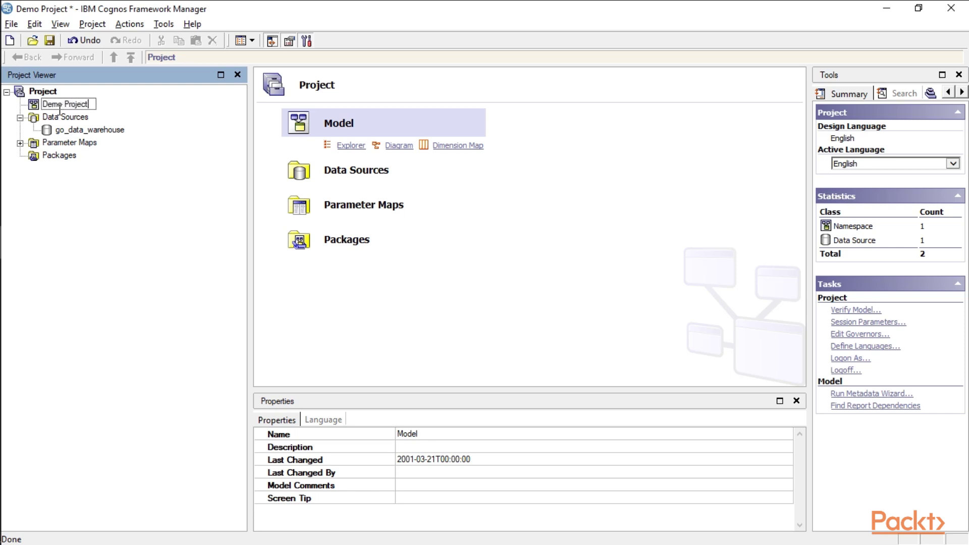
pyautogui.press('Return')
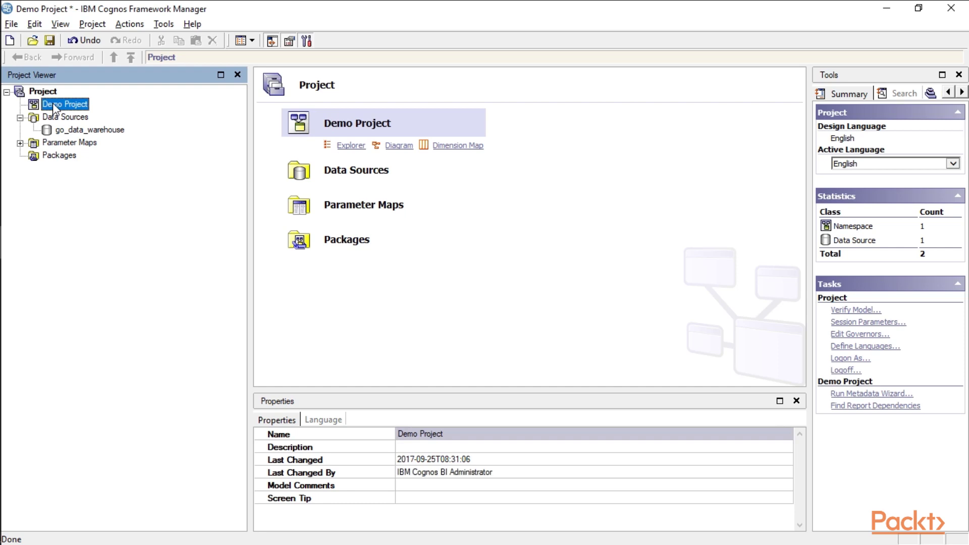
pyautogui.click(19, 117)
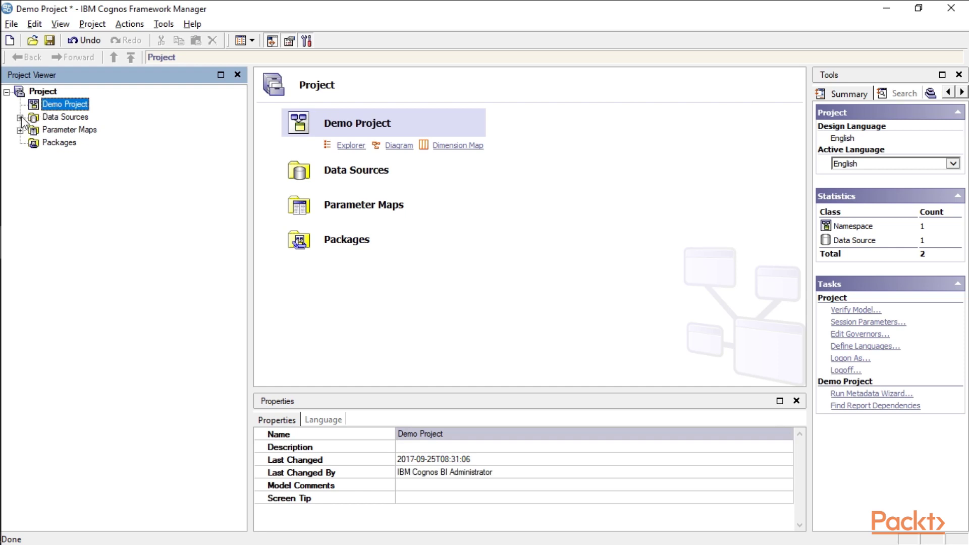
# - Create 'Database Layer' and 'Transformation Layer' folders under Demo Project
pyautogui.rightClick(64, 108)
pyautogui.moveTo(91, 120)
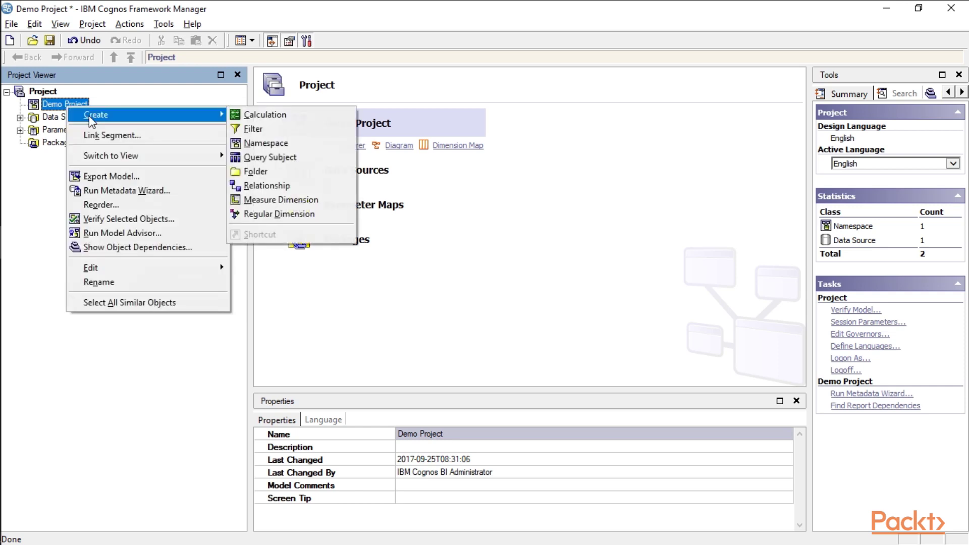
pyautogui.click(276, 170)
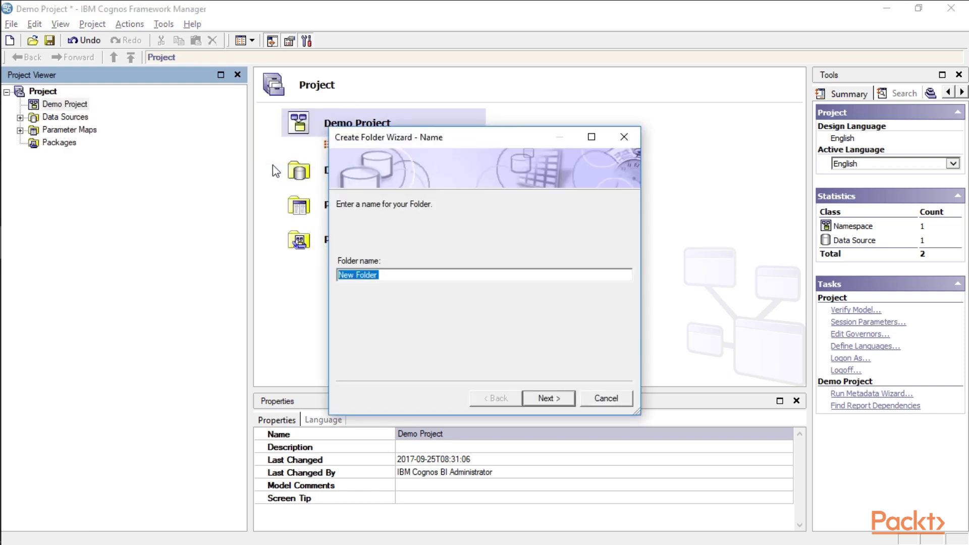
pyautogui.write('Database Layer')
pyautogui.press('Return')
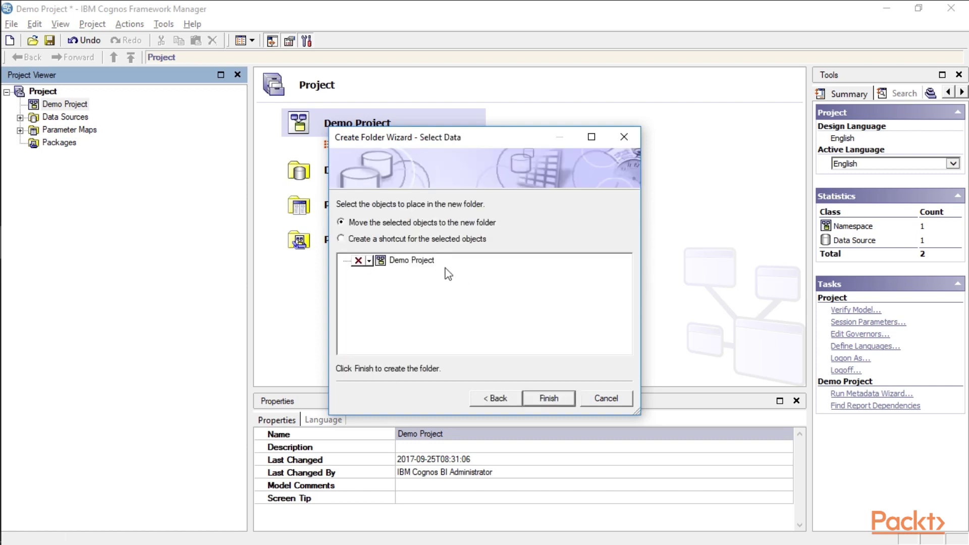
pyautogui.click(563, 402)
pyautogui.rightClick(77, 107)
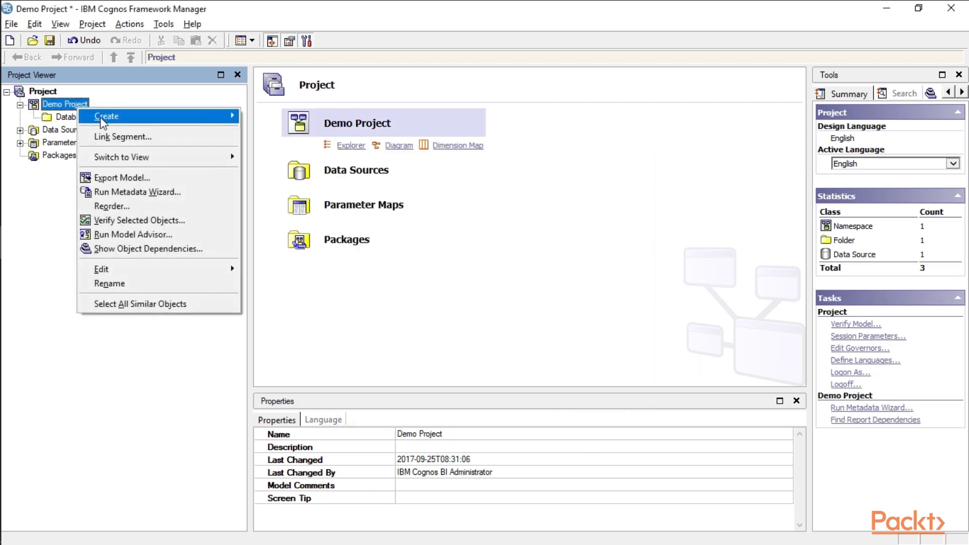
pyautogui.moveTo(106, 117)
pyautogui.click(292, 171)
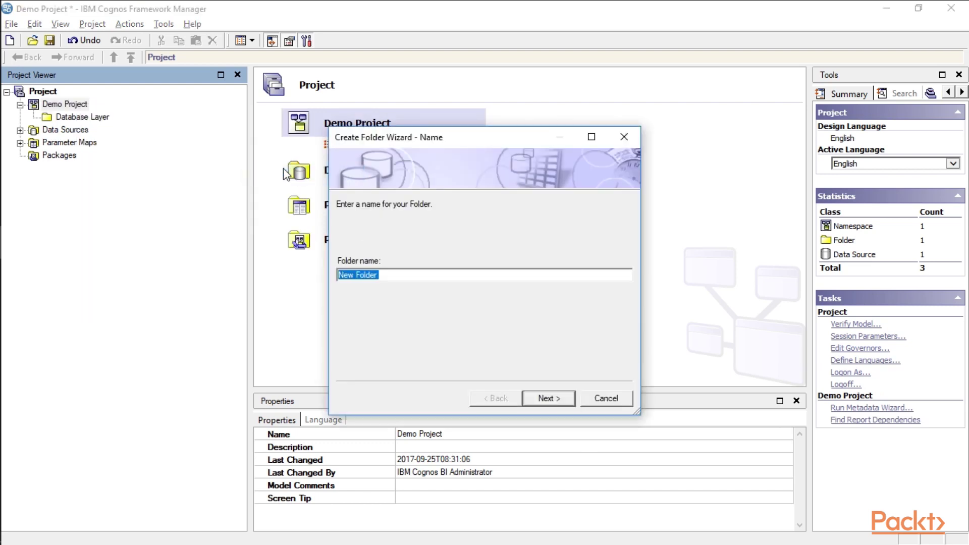
pyautogui.write('Transformation Layer')
pyautogui.click(538, 397)
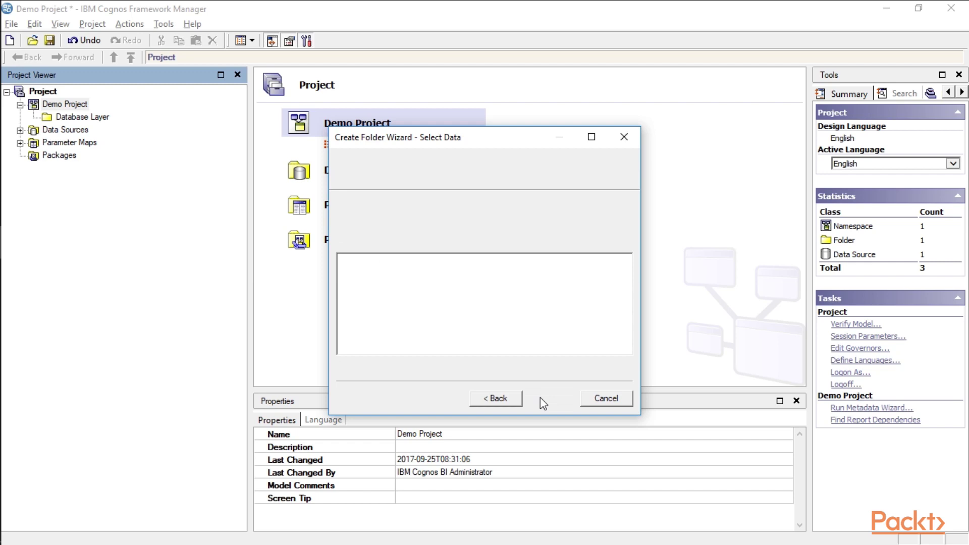
pyautogui.click(550, 399)
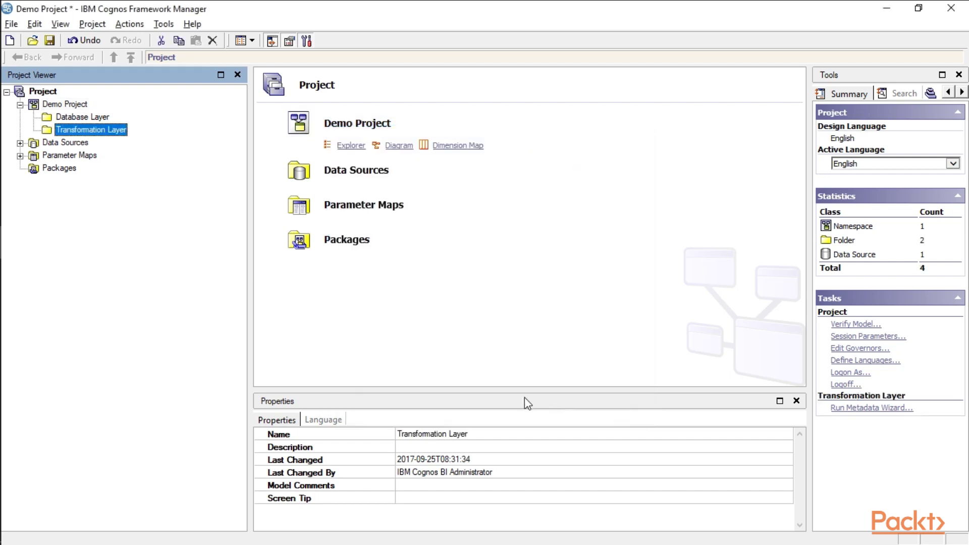
# - Create a 'Presentation Layer' folder under Demo Project
pyautogui.rightClick(83, 107)
pyautogui.moveTo(105, 117)
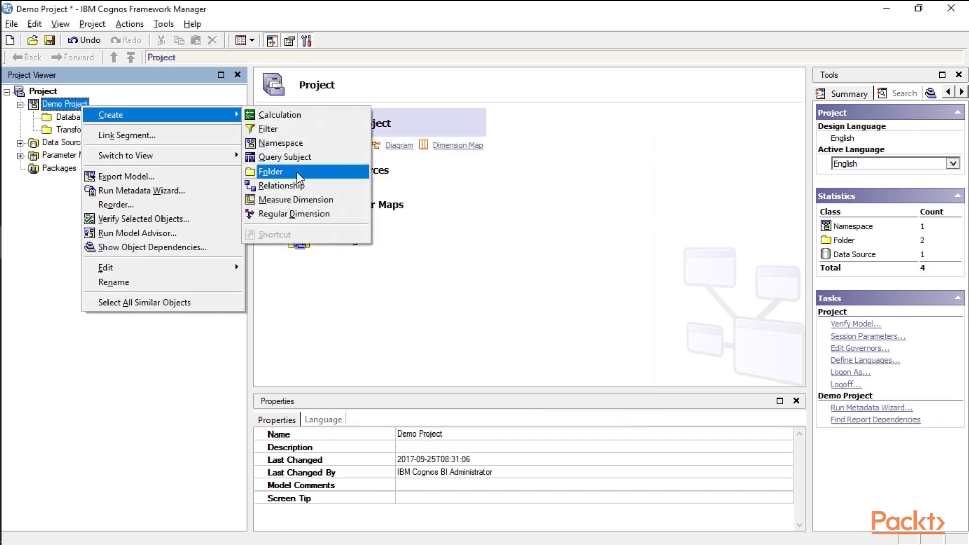
pyautogui.click(296, 172)
pyautogui.write('Pre')
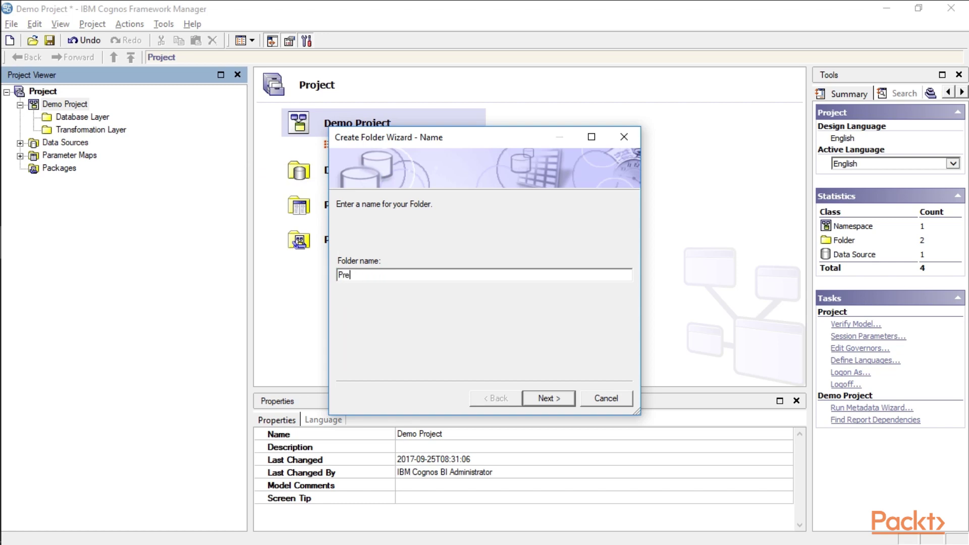
pyautogui.write('sentation')
pyautogui.press('BackSpace')
pyautogui.press('BackSpace')
pyautogui.press('BackSpace')
pyautogui.press('BackSpace')
pyautogui.press('BackSpace')
pyautogui.press('BackSpace')
pyautogui.write('tation Layer')
pyautogui.click(558, 399)
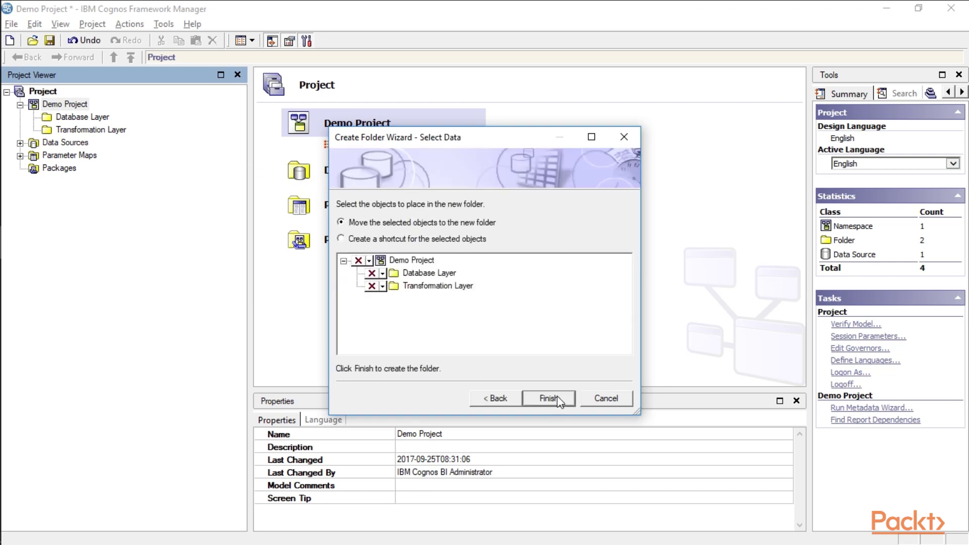
pyautogui.click(558, 399)
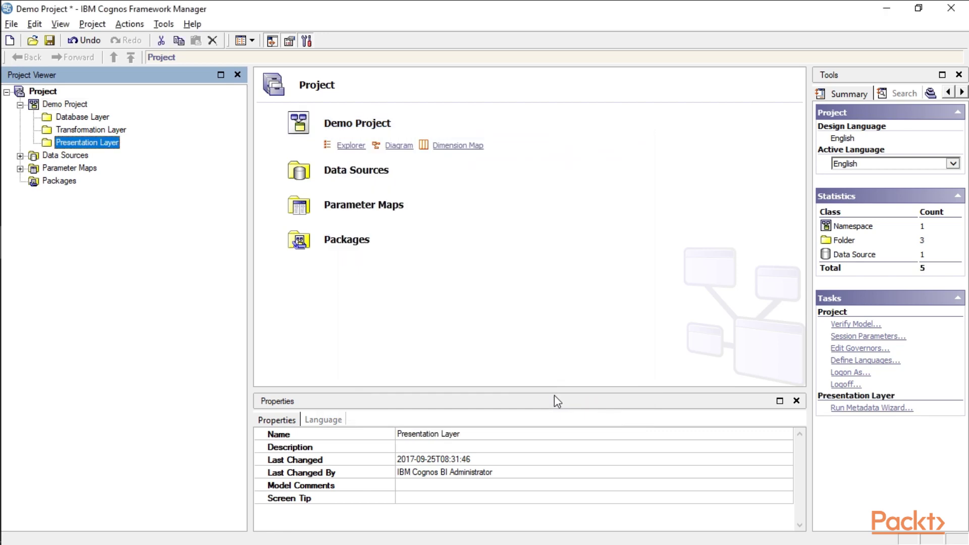
pyautogui.rightClick(84, 146)
# - Drag Presentation Layer to the top and Database Layer below Transformation Layer, undoing a misplaced drop
pyautogui.click(171, 334)
pyautogui.click(210, 302)
pyautogui.moveTo(67, 144)
pyautogui.mouseDown()
pyautogui.moveTo(80, 117)
pyautogui.moveTo(81, 131)
pyautogui.mouseUp()
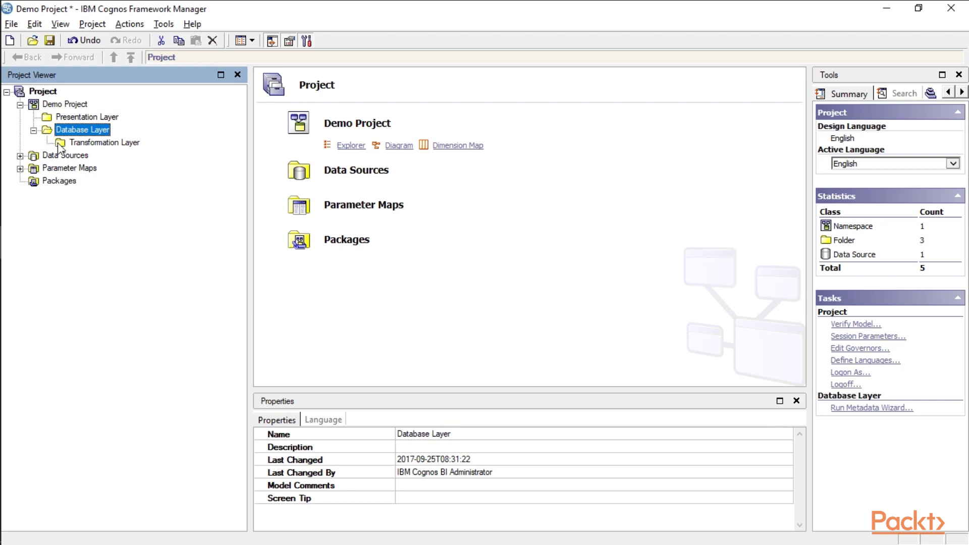
pyautogui.click(85, 41)
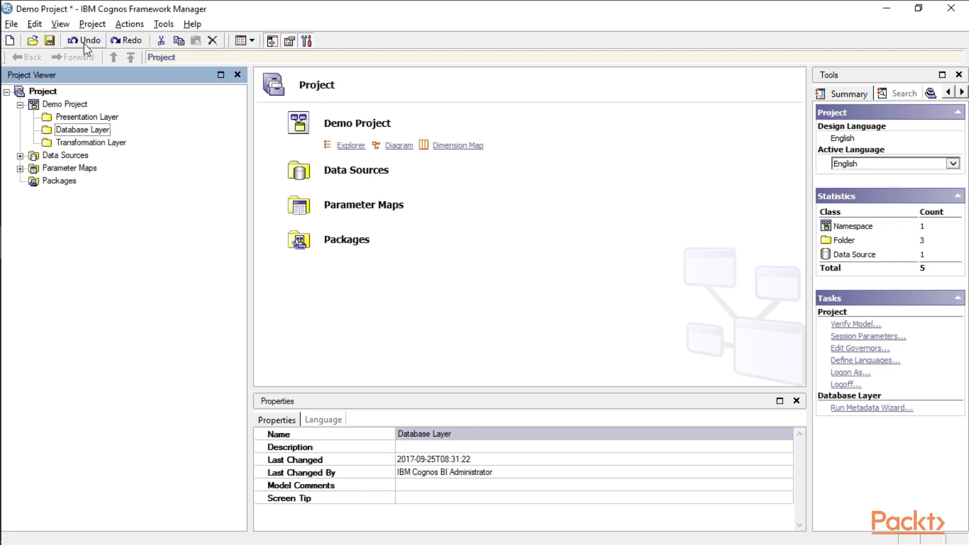
pyautogui.moveTo(74, 132); pyautogui.dragTo(70, 152)
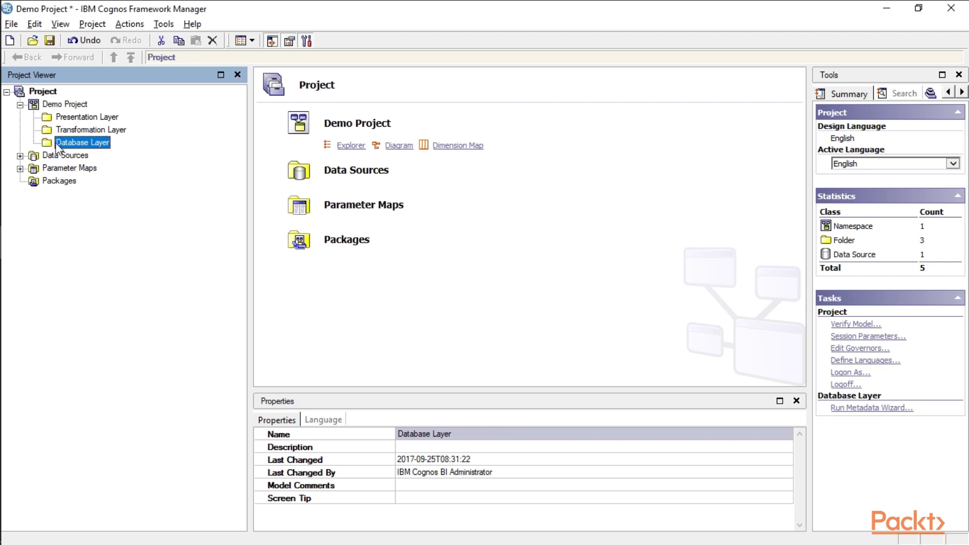
pyautogui.click(65, 132)
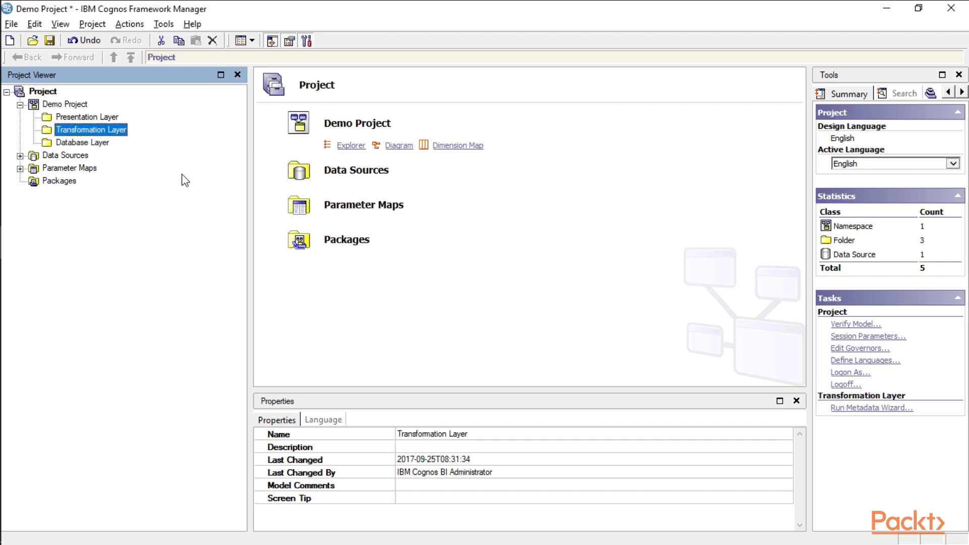
pyautogui.click(106, 118)
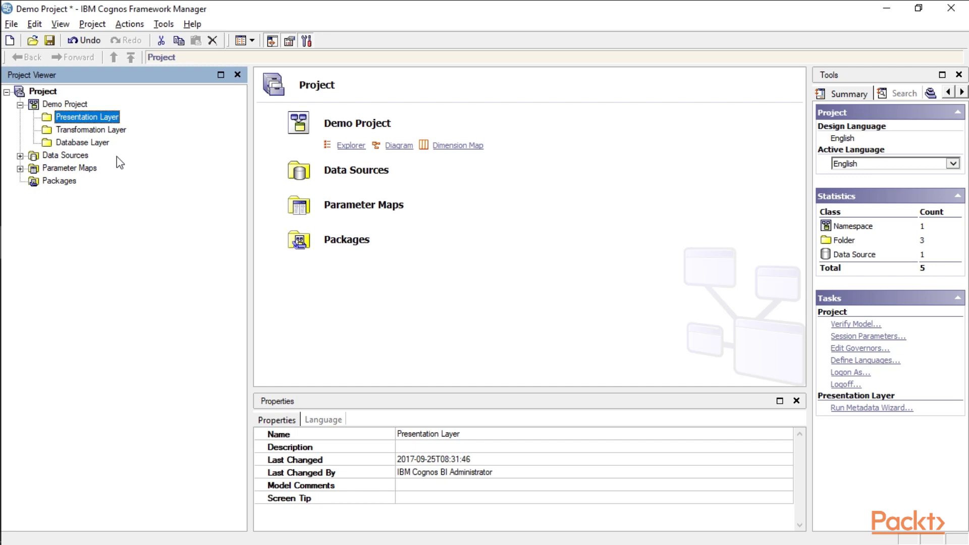
# - Review the Presentation Layer folder name, then save Demo Project
pyautogui.rightClick(101, 117)
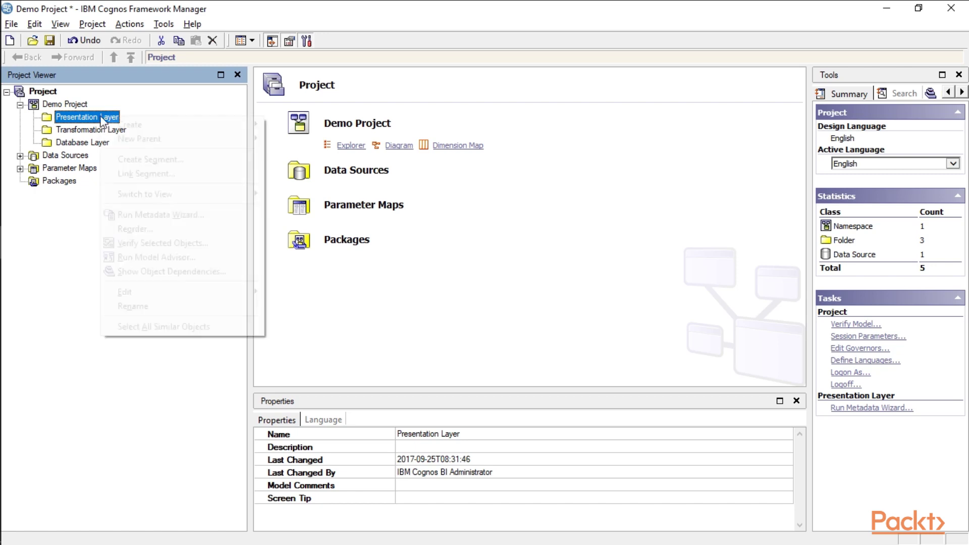
pyautogui.click(174, 306)
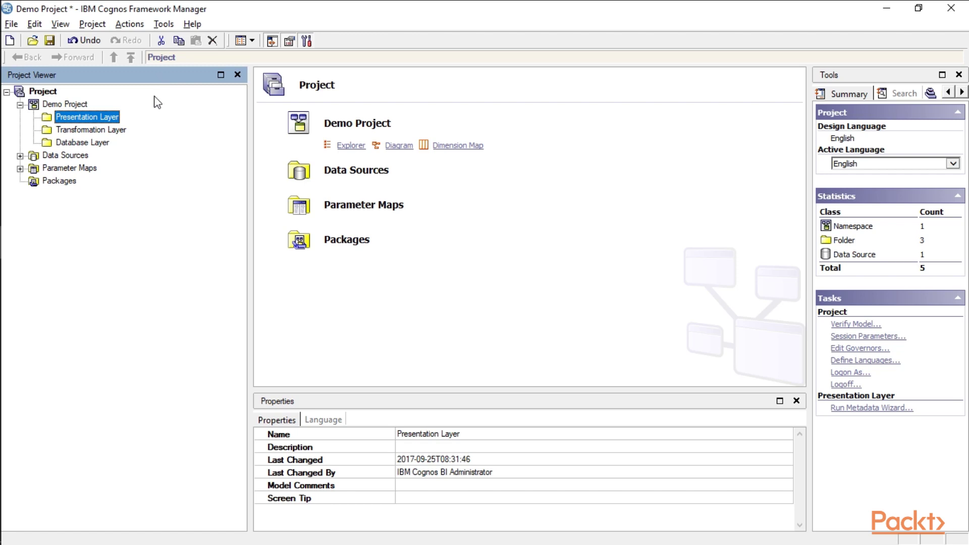
pyautogui.click(50, 42)
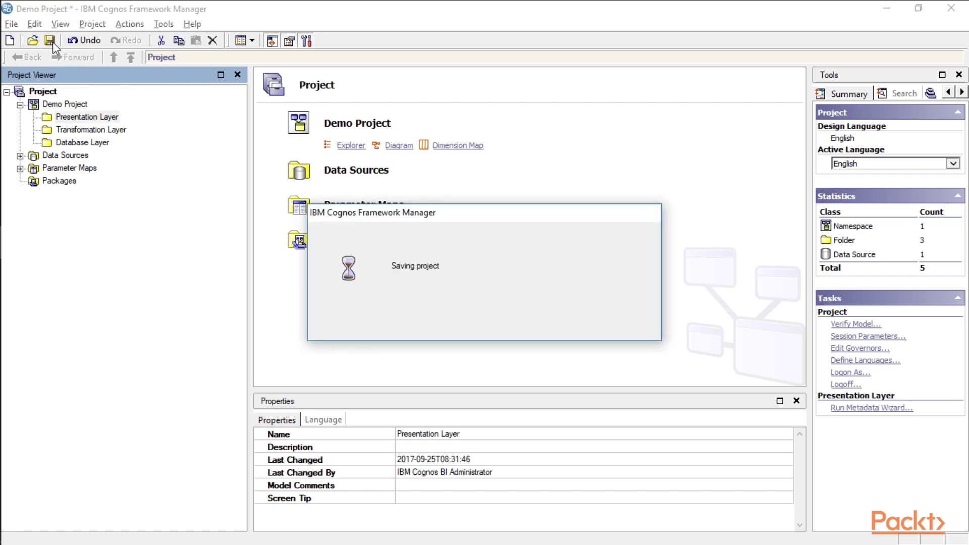